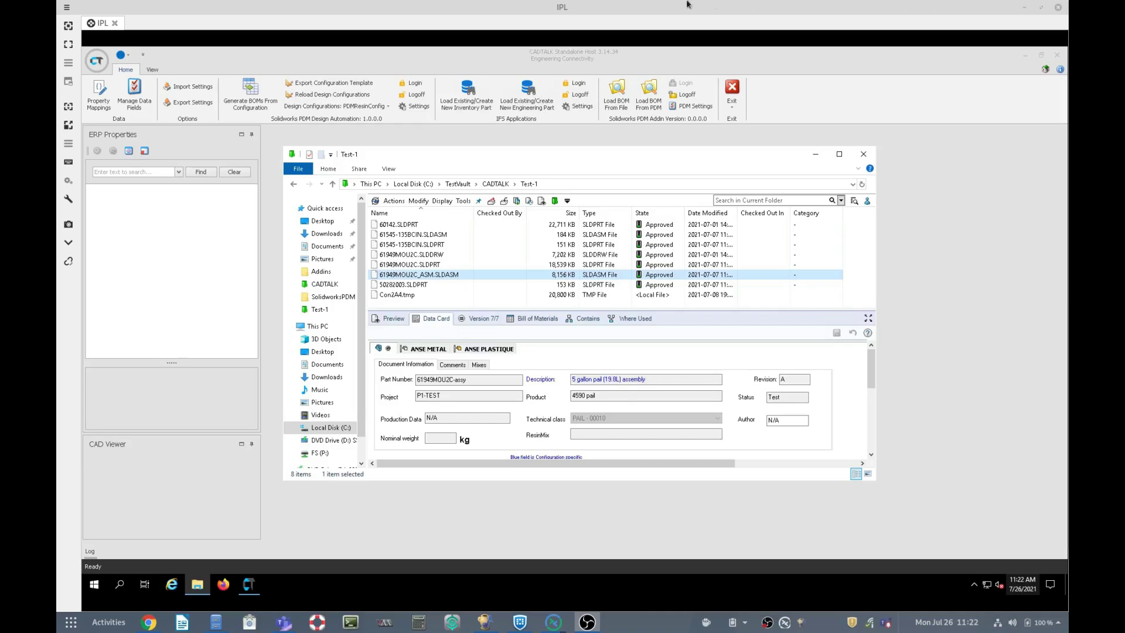
Check the data card of 61949MOU2C.SLDPRT and minimise the vault's file window.
{"action": "left_click", "coordinate": [431, 265]}
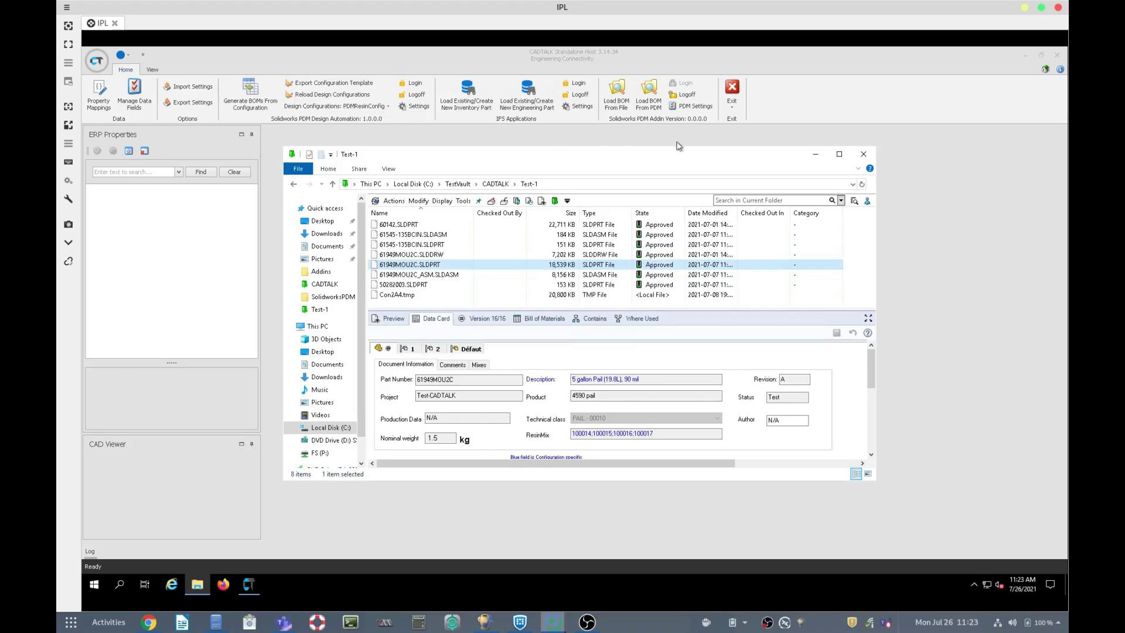
{"action": "left_click", "coordinate": [814, 156]}
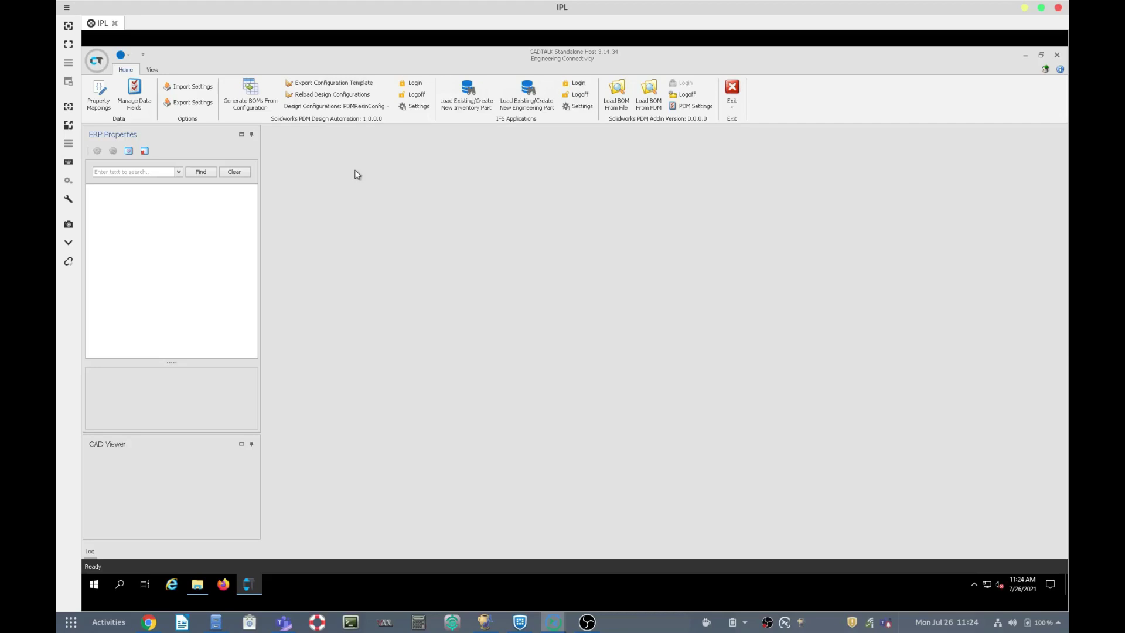
Start generating BOMs from configuration and select 61949MOU2C_ASM.SLDASM in the vault's CADTALK\Test-1 folder.
{"action": "left_click", "coordinate": [252, 94]}
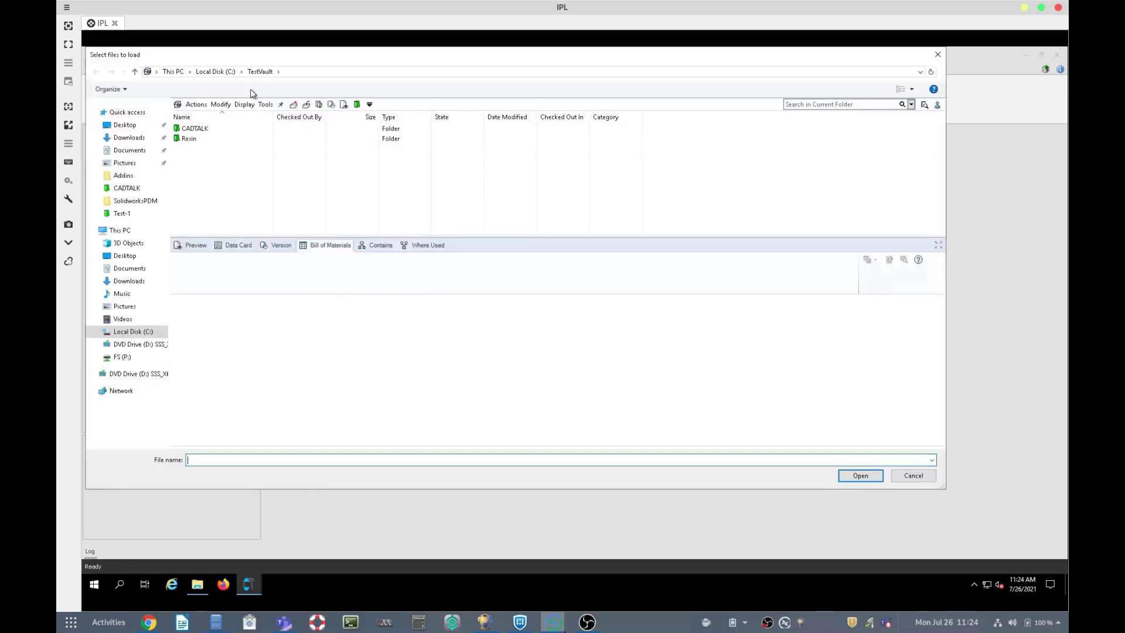
{"action": "left_click", "coordinate": [209, 131]}
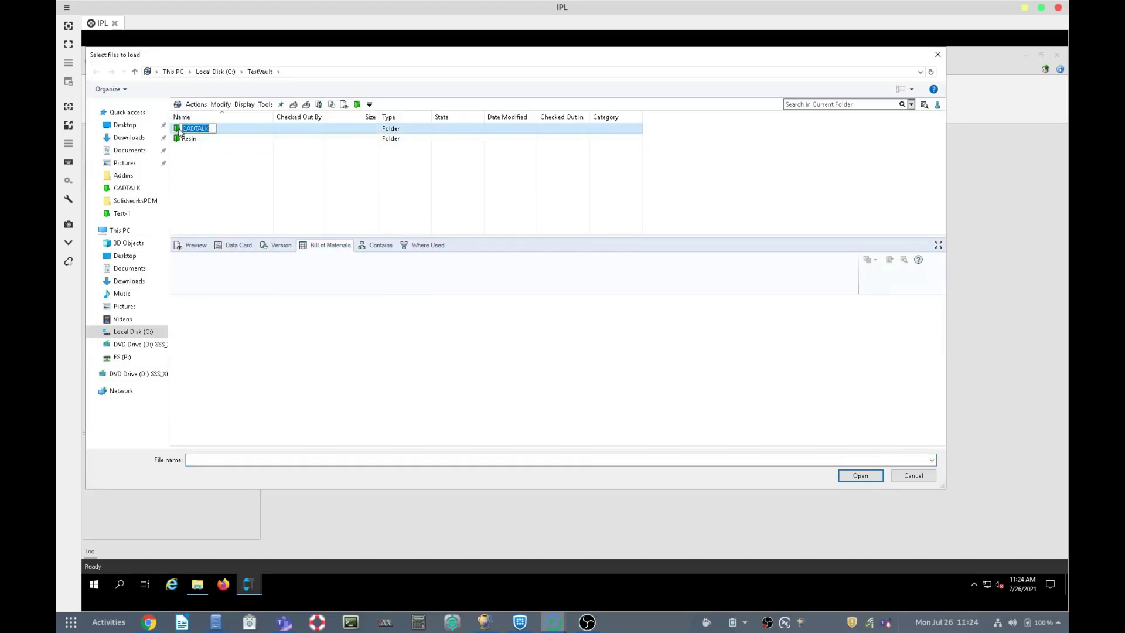
{"action": "double_click", "coordinate": [178, 130]}
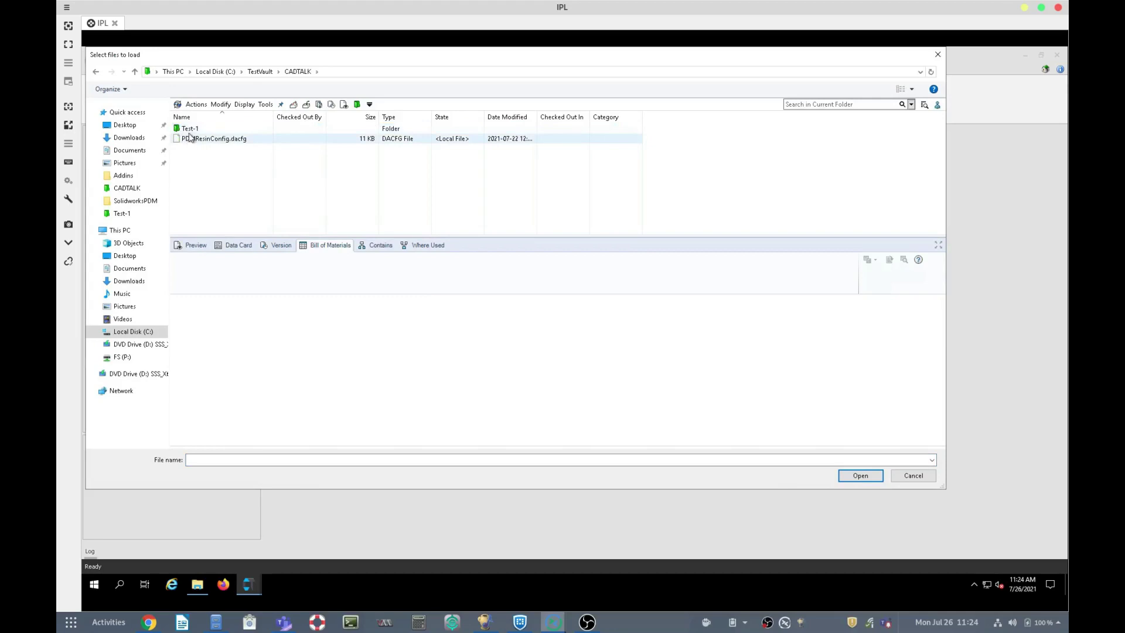
{"action": "double_click", "coordinate": [190, 129]}
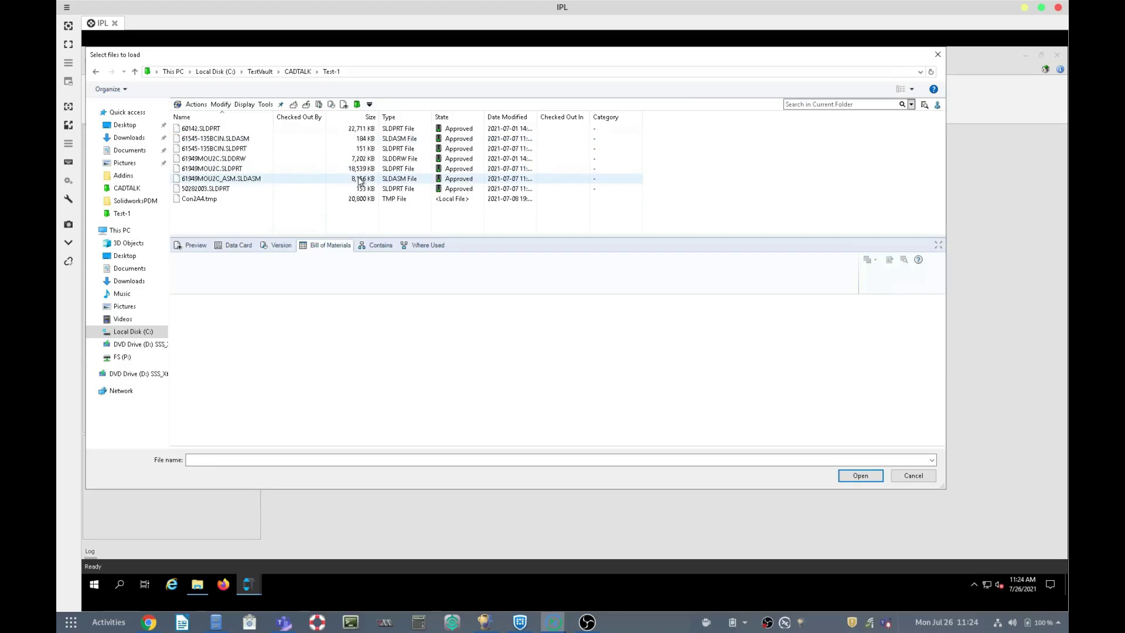
{"action": "left_click", "coordinate": [253, 179]}
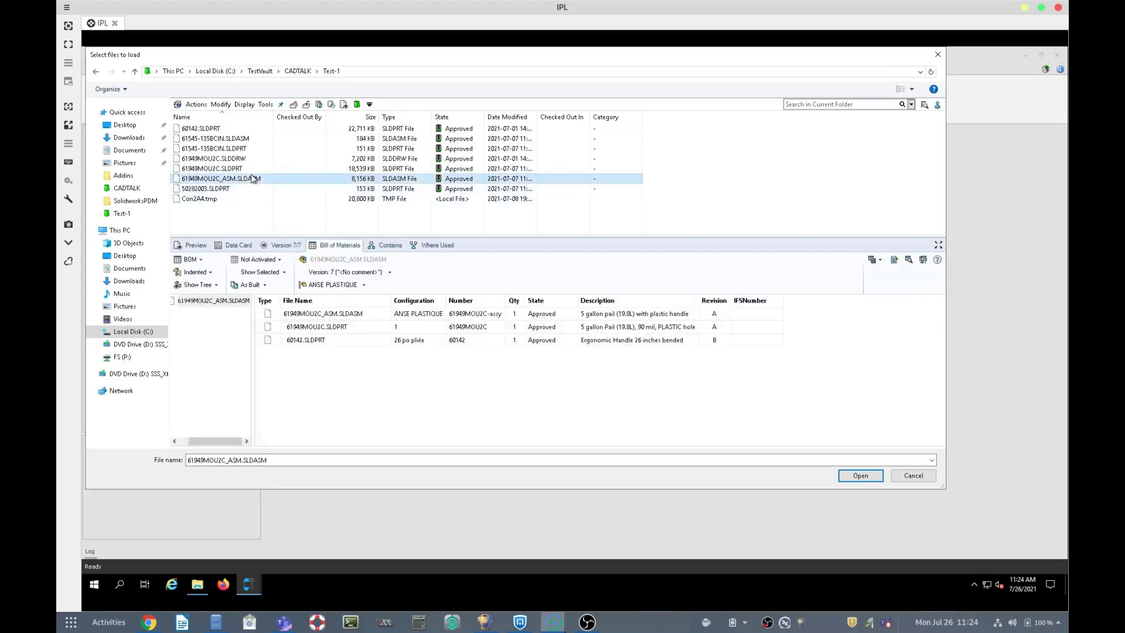
Show the selected assembly's bill of materials for the @ configuration and load the assembly for BOM generation.
{"action": "left_click", "coordinate": [283, 274]}
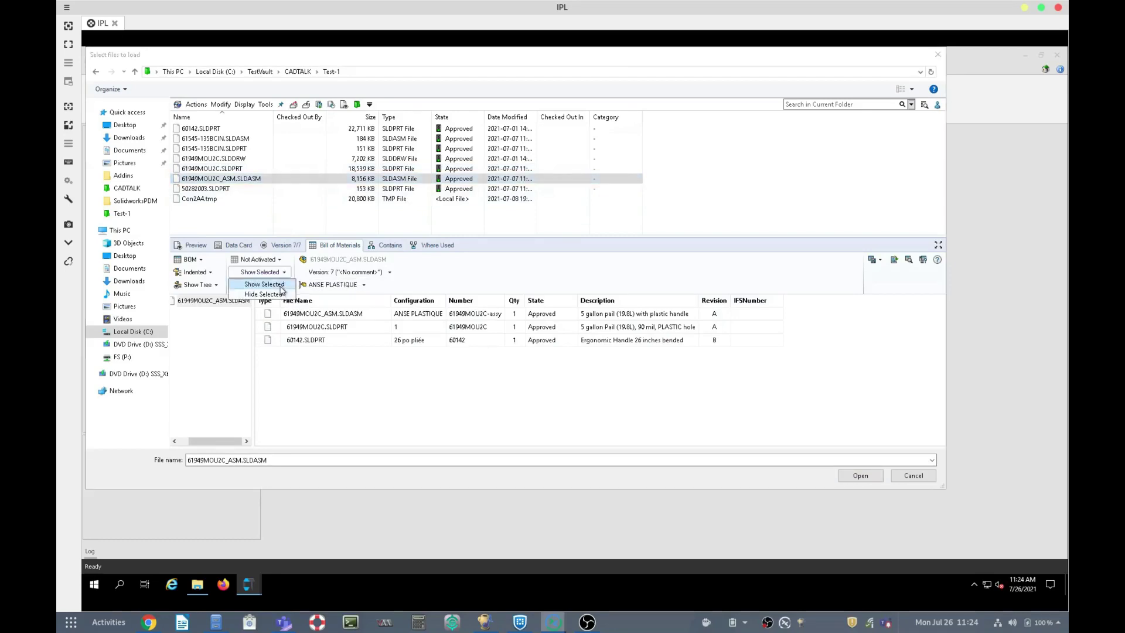
{"action": "left_click", "coordinate": [279, 289]}
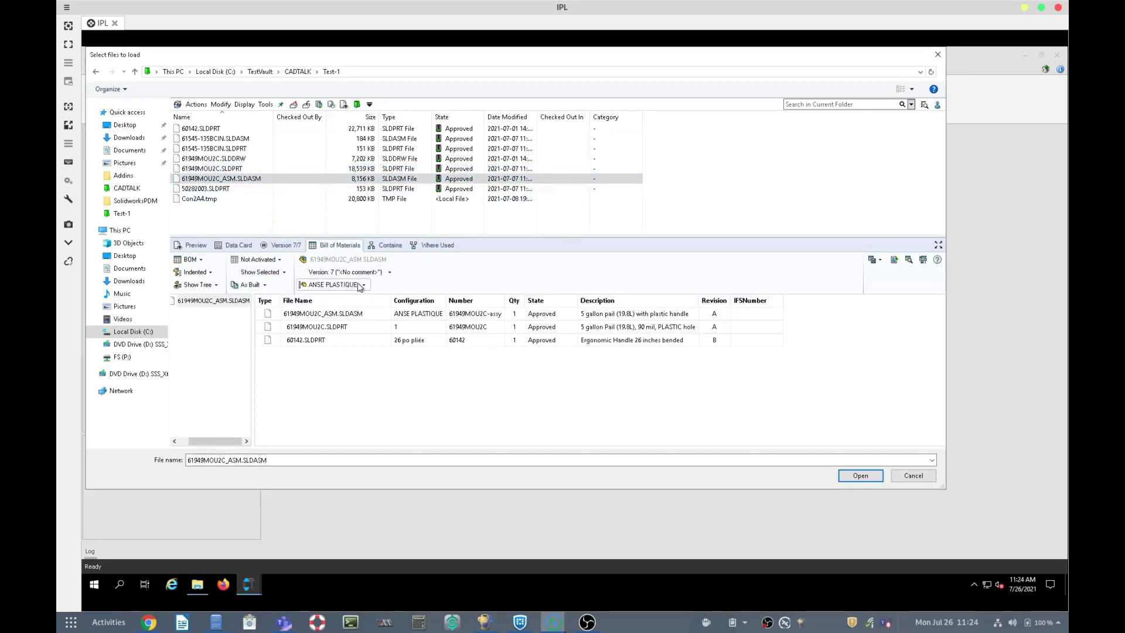
{"action": "left_click", "coordinate": [360, 285]}
{"action": "left_click", "coordinate": [325, 297]}
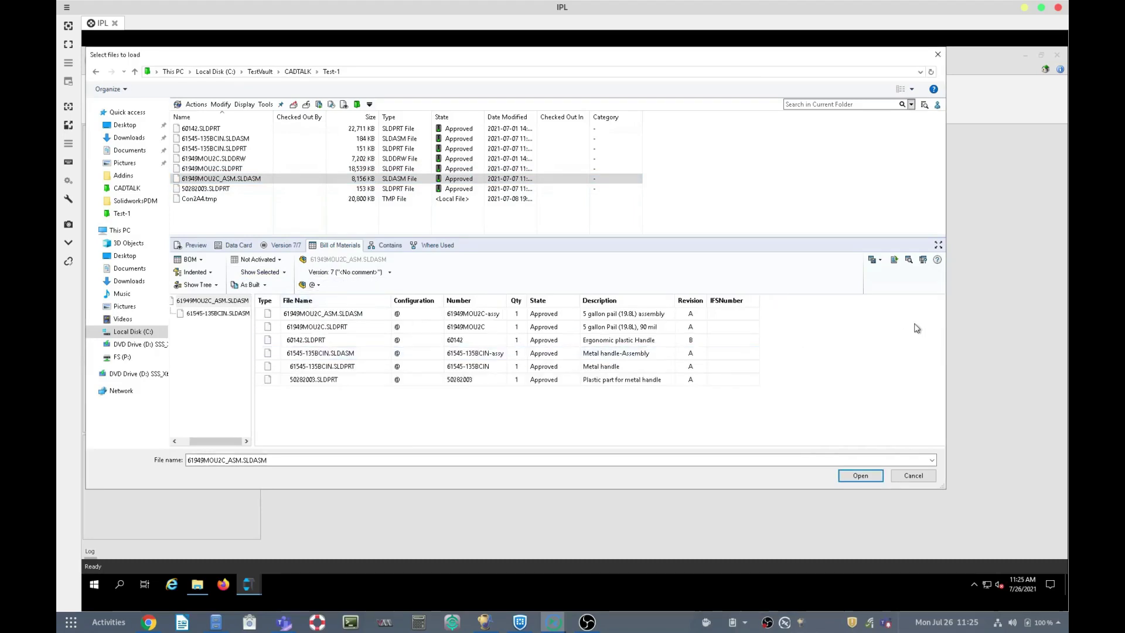
{"action": "left_click", "coordinate": [859, 477]}
{"action": "left_click", "coordinate": [863, 476]}
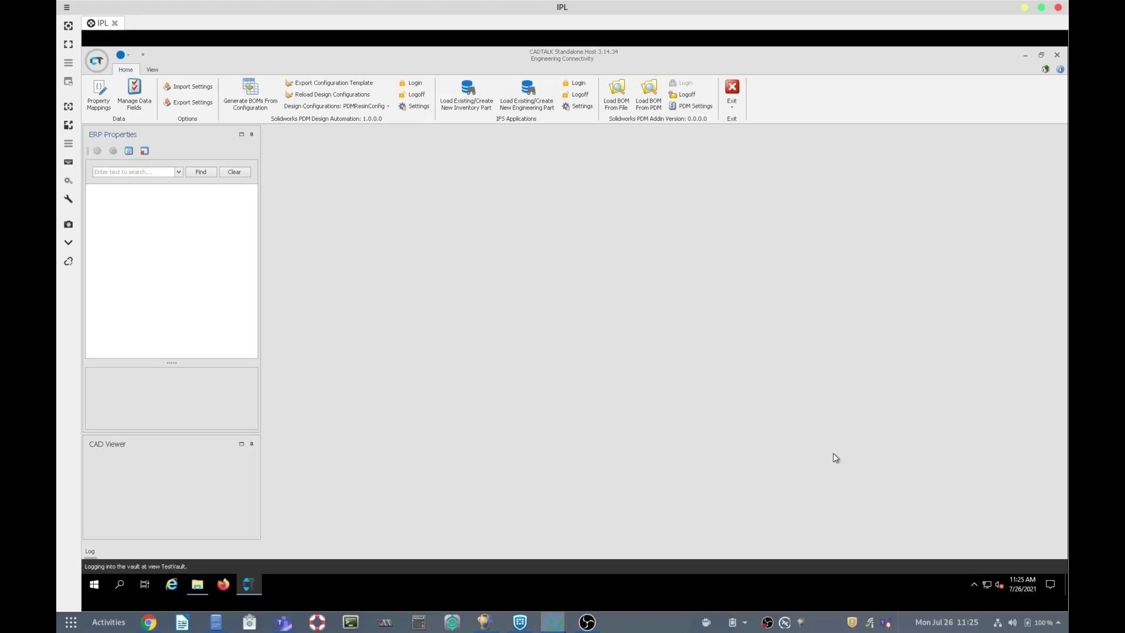
Switch to File Explorer, list the saved bills of materials in Test-1, show BOM 100479 and enlarge the window.
{"action": "left_click", "coordinate": [205, 586]}
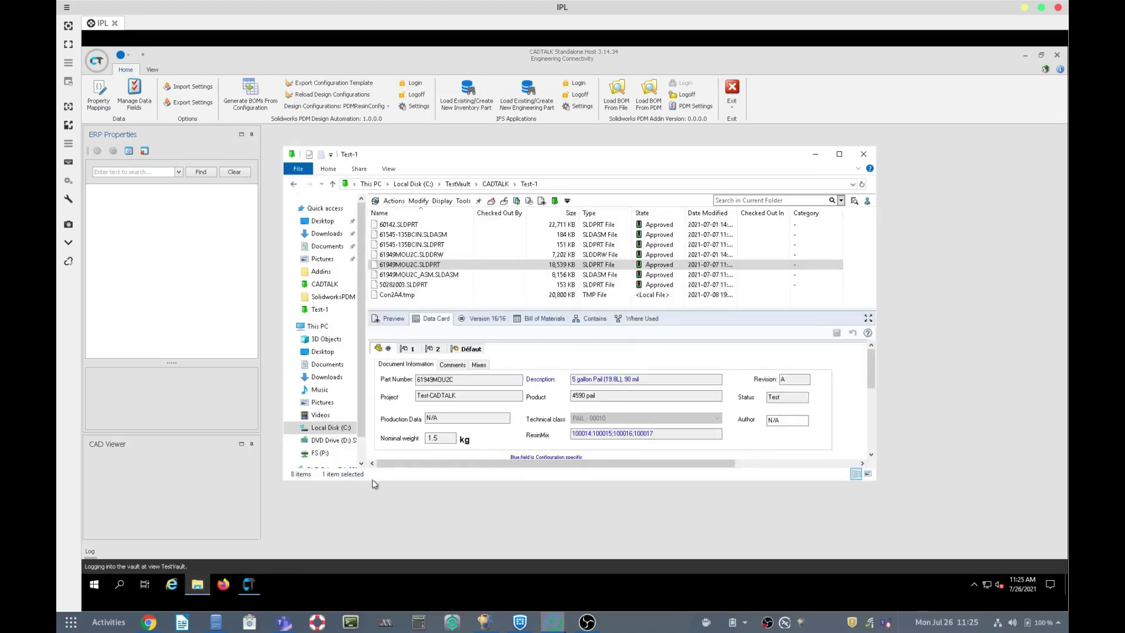
{"action": "left_click", "coordinate": [441, 201]}
{"action": "left_click", "coordinate": [447, 228]}
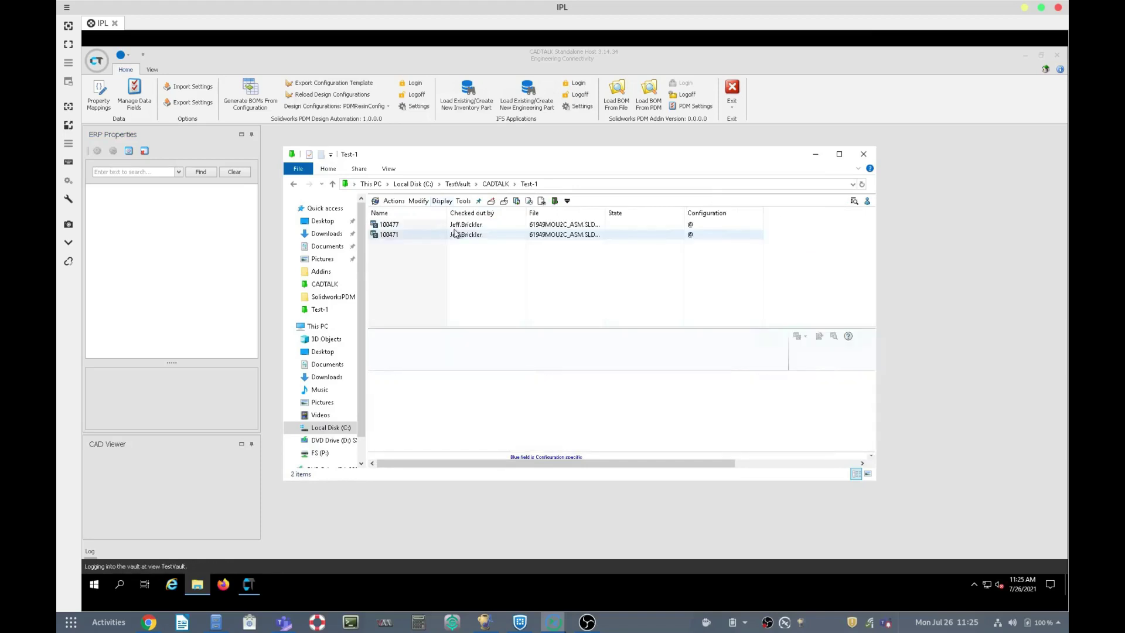
{"action": "mouse_move", "coordinate": [458, 232]}
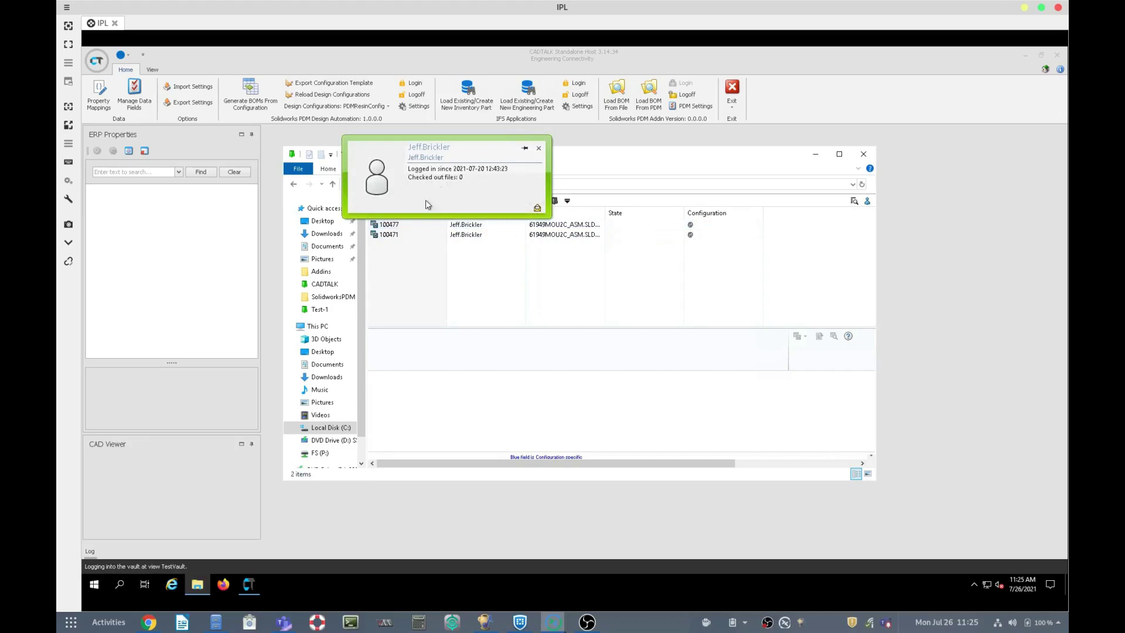
{"action": "left_click", "coordinate": [397, 233]}
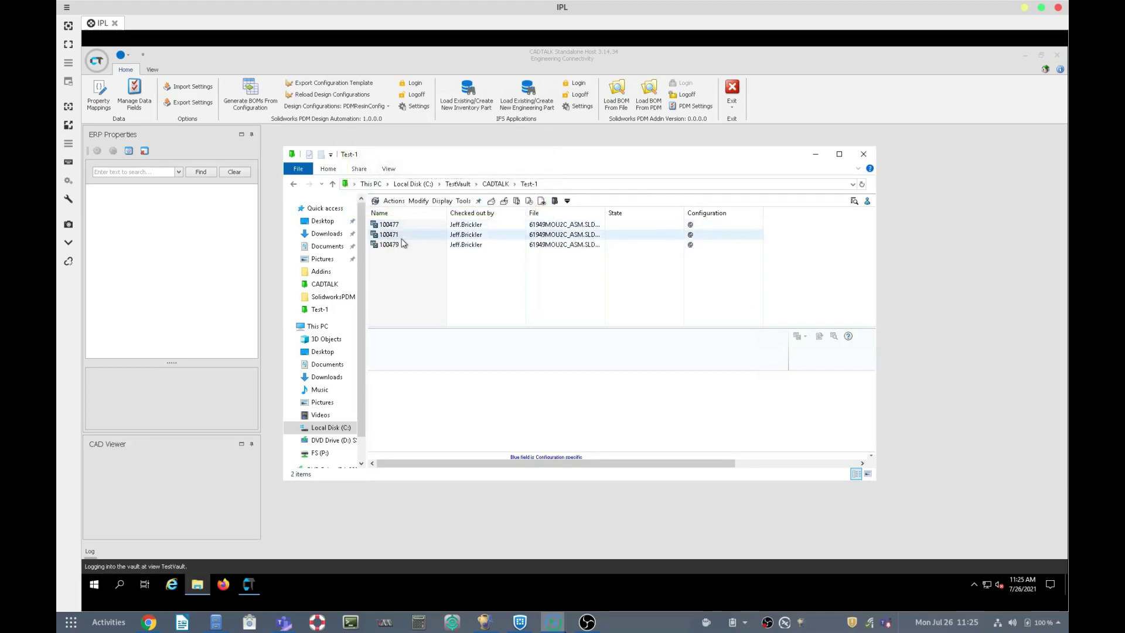
{"action": "left_click", "coordinate": [396, 245]}
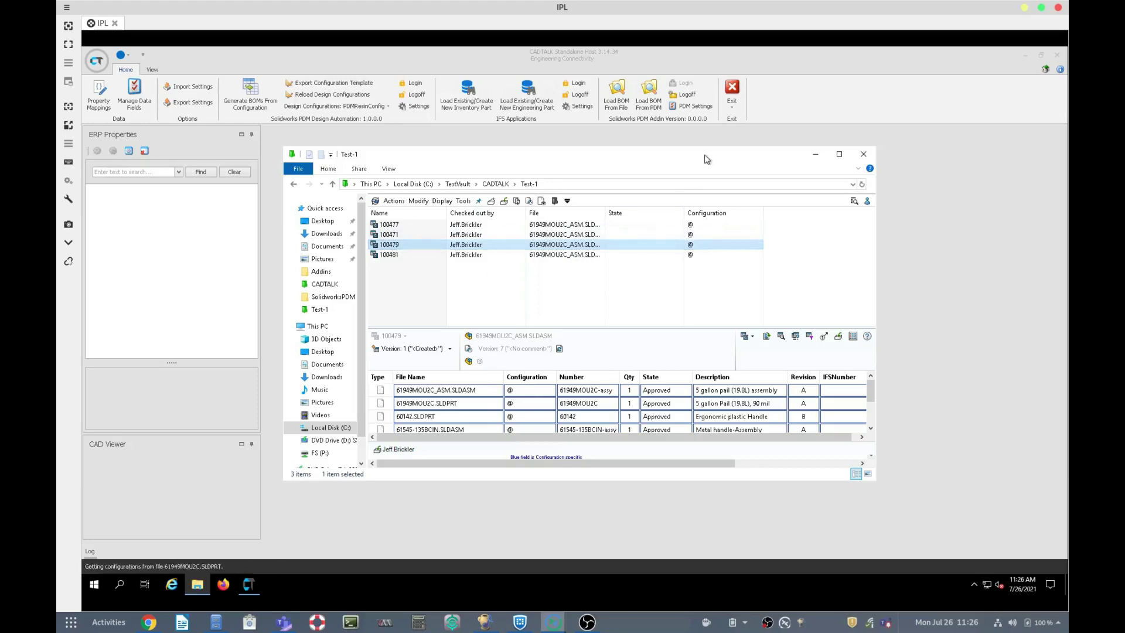
{"action": "left_click_drag", "start_coordinate": [678, 154], "coordinate": [635, 105]}
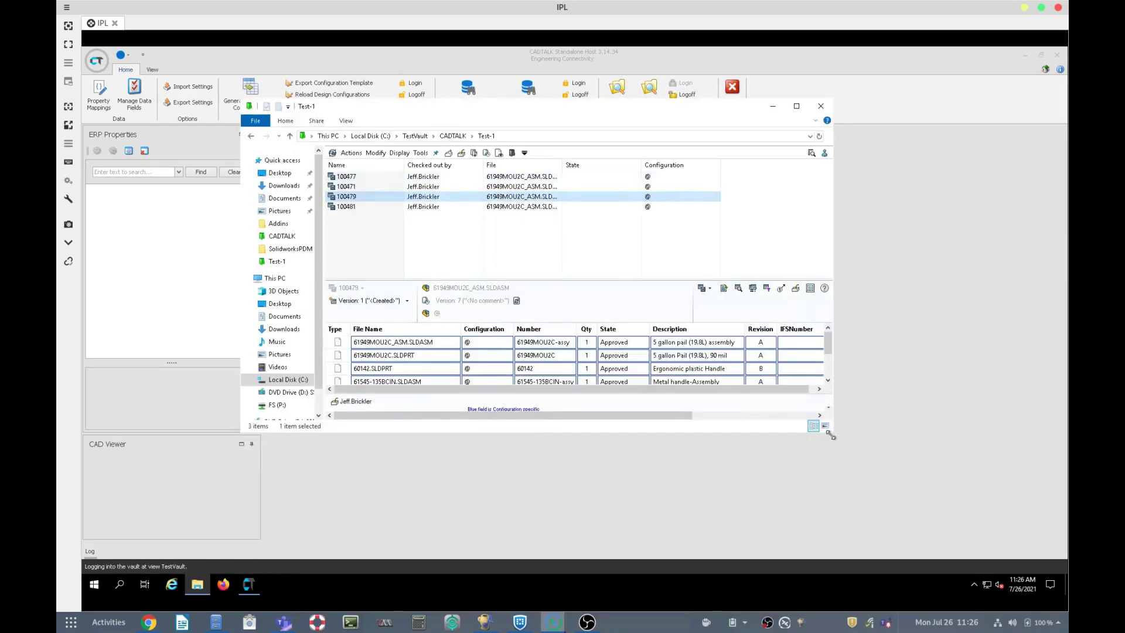
{"action": "left_click_drag", "start_coordinate": [833, 431], "coordinate": [1002, 571]}
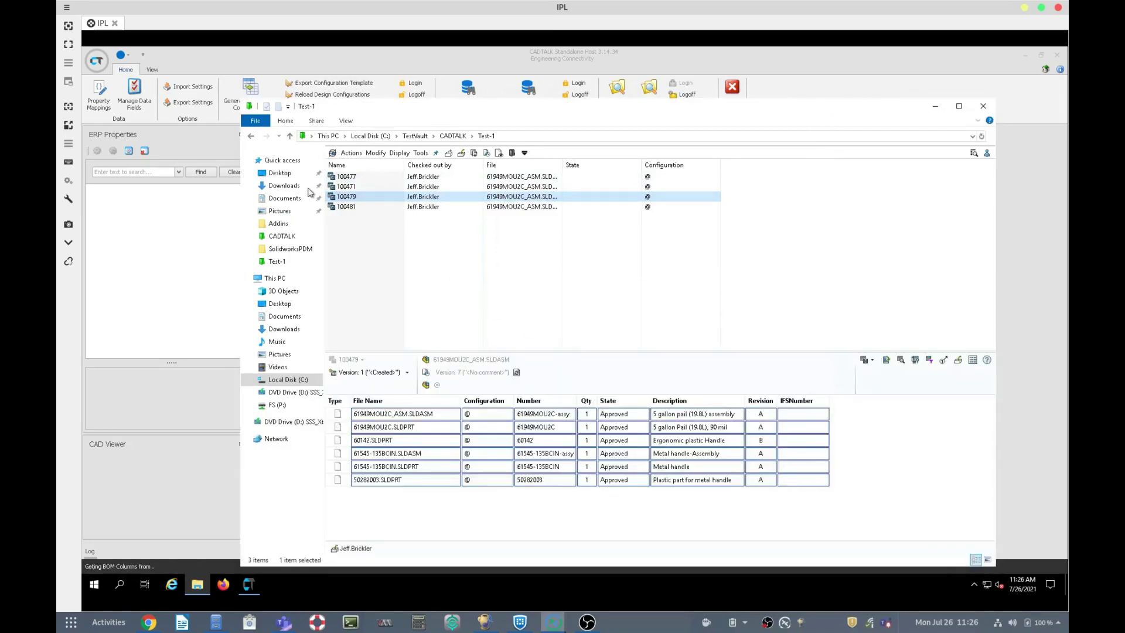
Examine the descriptions, quantities and IFS numbers of the rows in generated BOM 100477, and minimise the file window.
{"action": "left_click", "coordinate": [373, 177]}
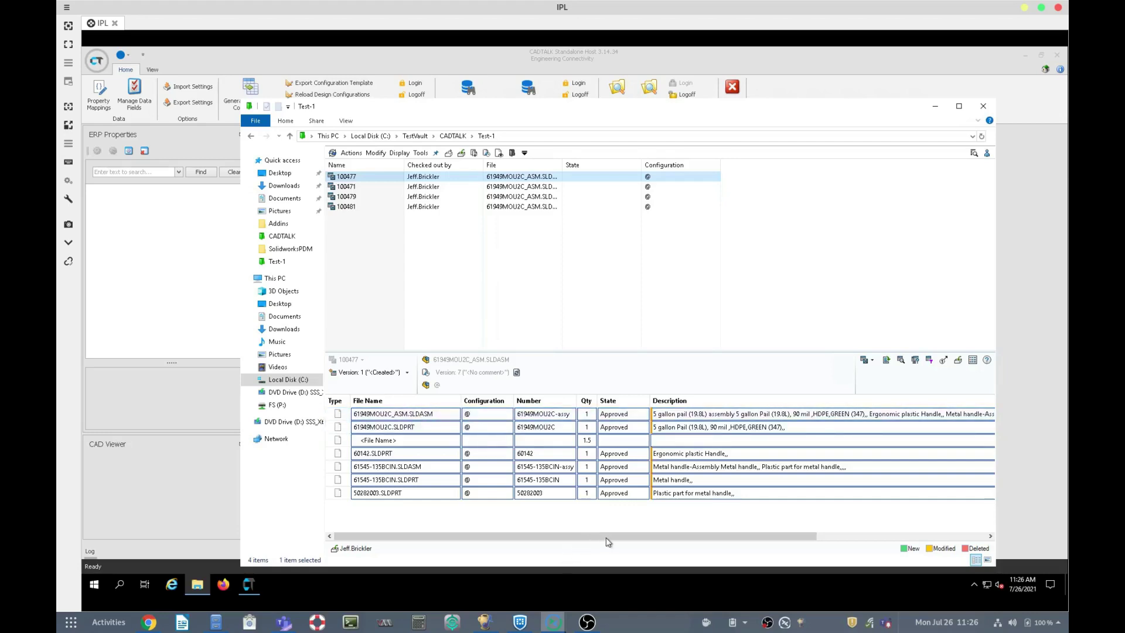
{"action": "left_click_drag", "start_coordinate": [606, 541], "coordinate": [861, 534]}
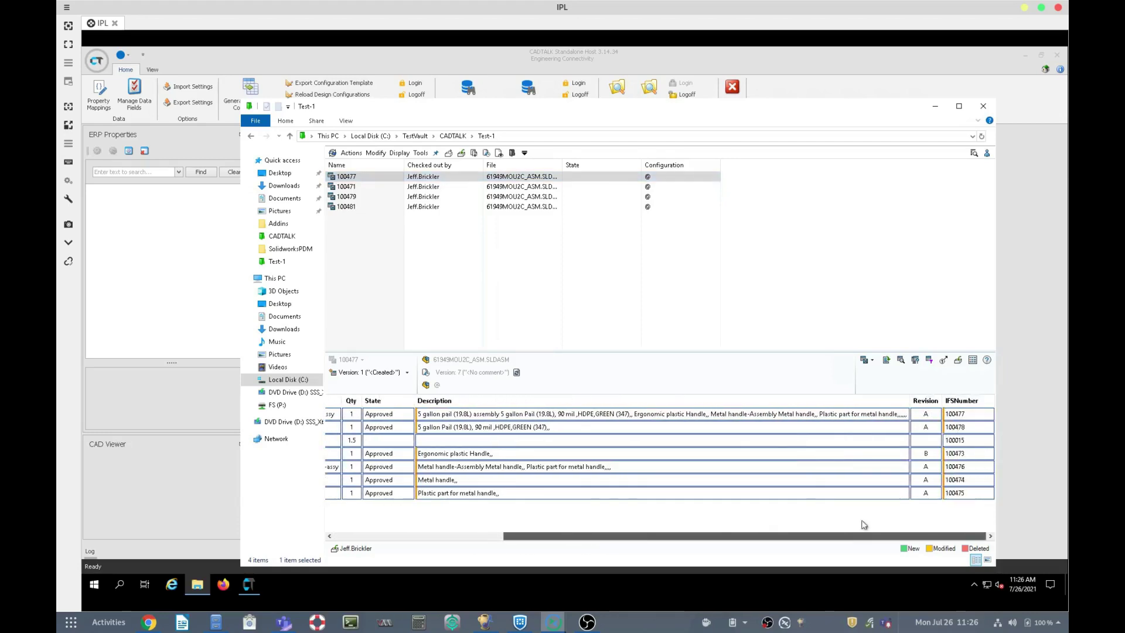
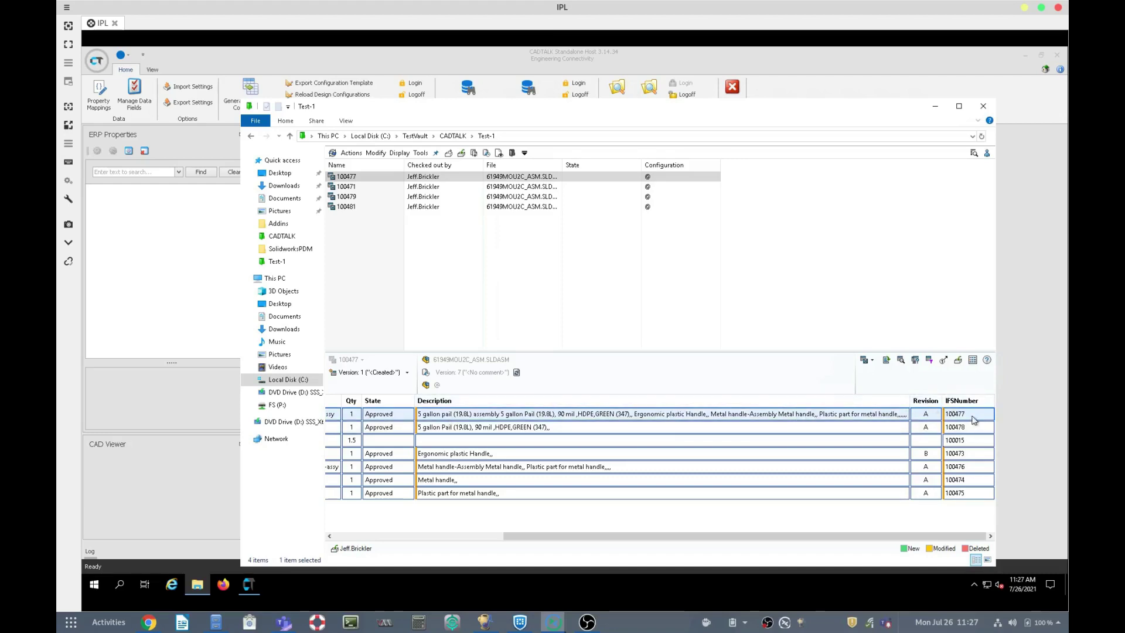
{"action": "double_click", "coordinate": [452, 432]}
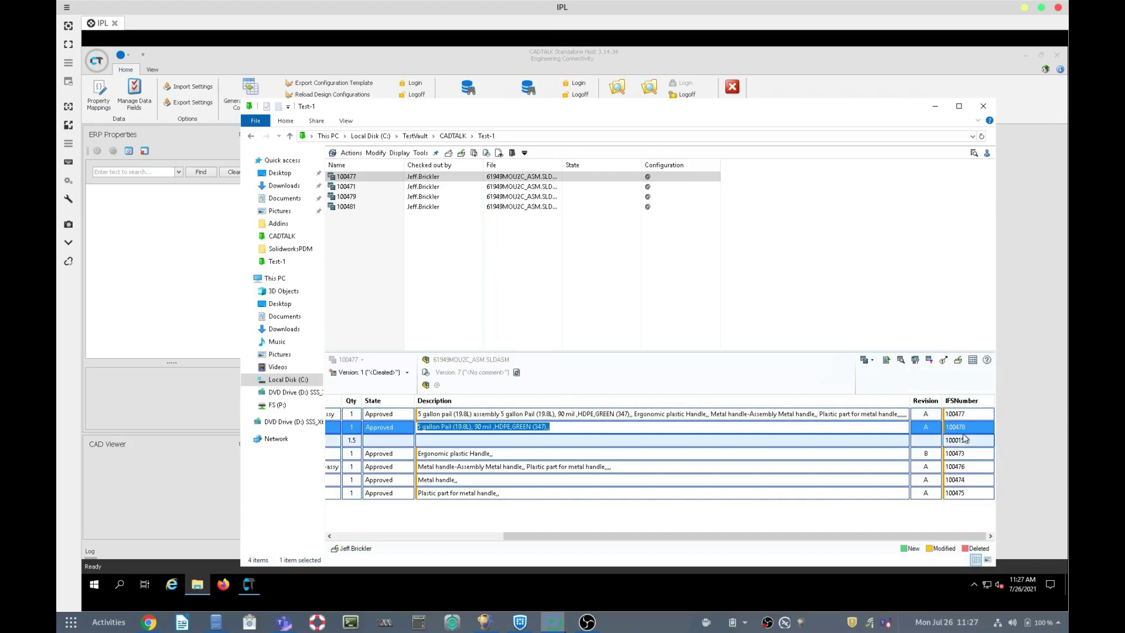
{"action": "left_click", "coordinate": [539, 445]}
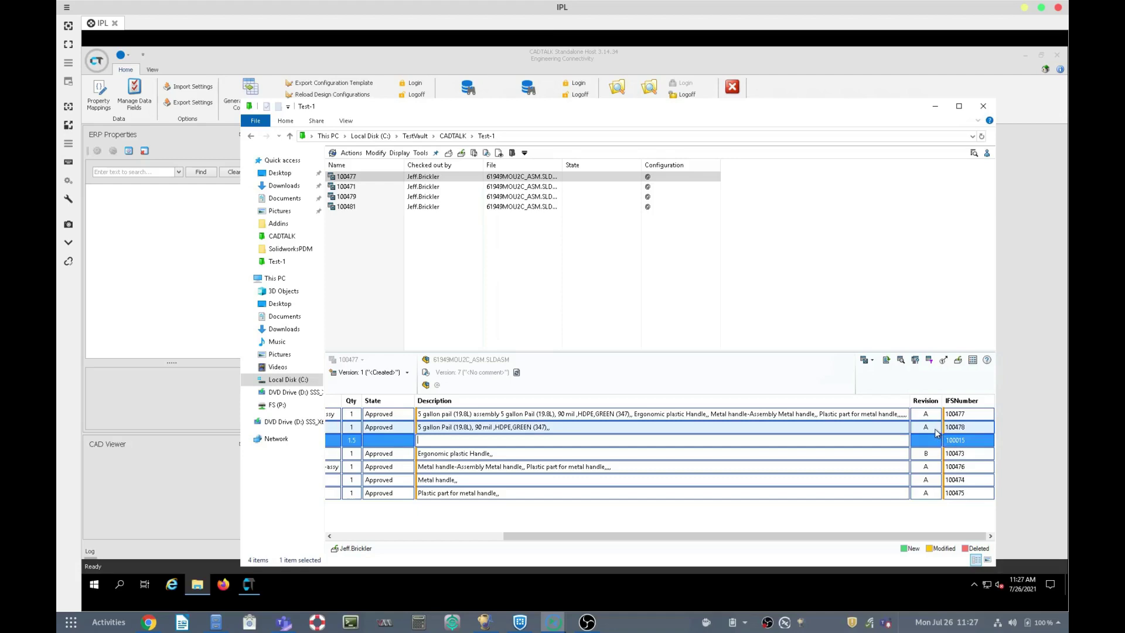
{"action": "left_click_drag", "start_coordinate": [641, 536], "coordinate": [494, 536]}
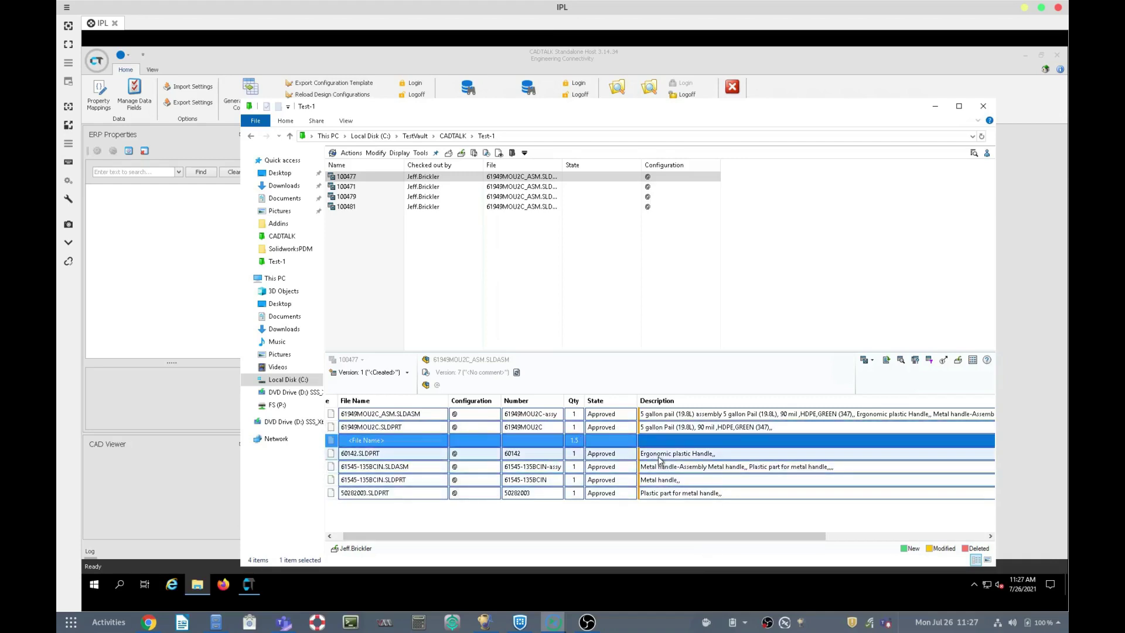
{"action": "key", "text": "Down"}
{"action": "left_click_drag", "start_coordinate": [709, 536], "coordinate": [897, 551]}
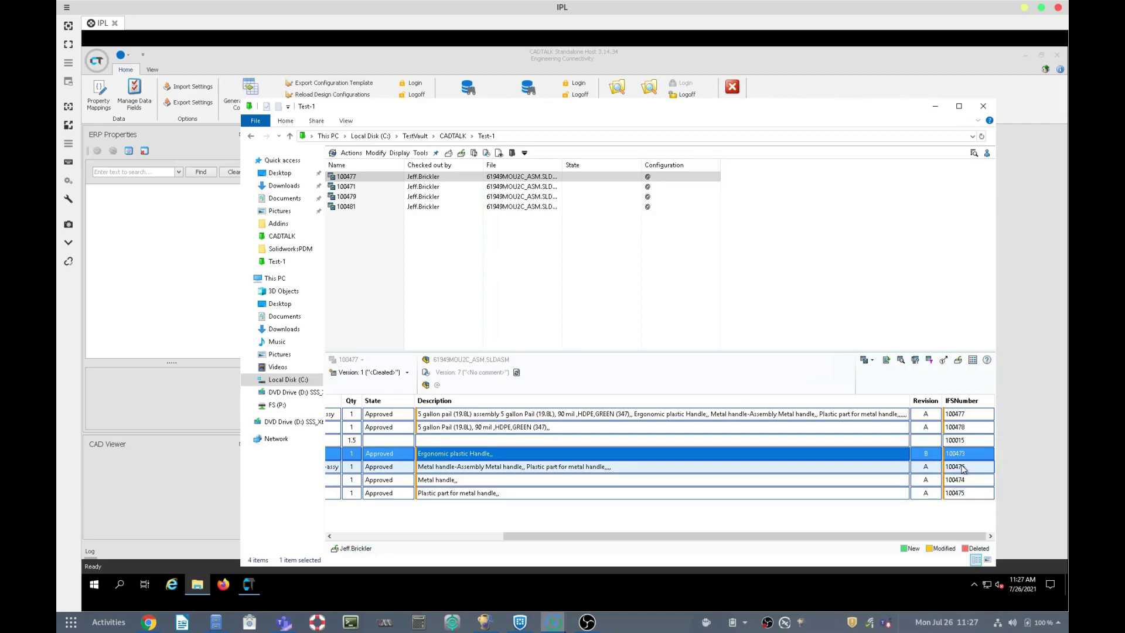
{"action": "left_click", "coordinate": [639, 466]}
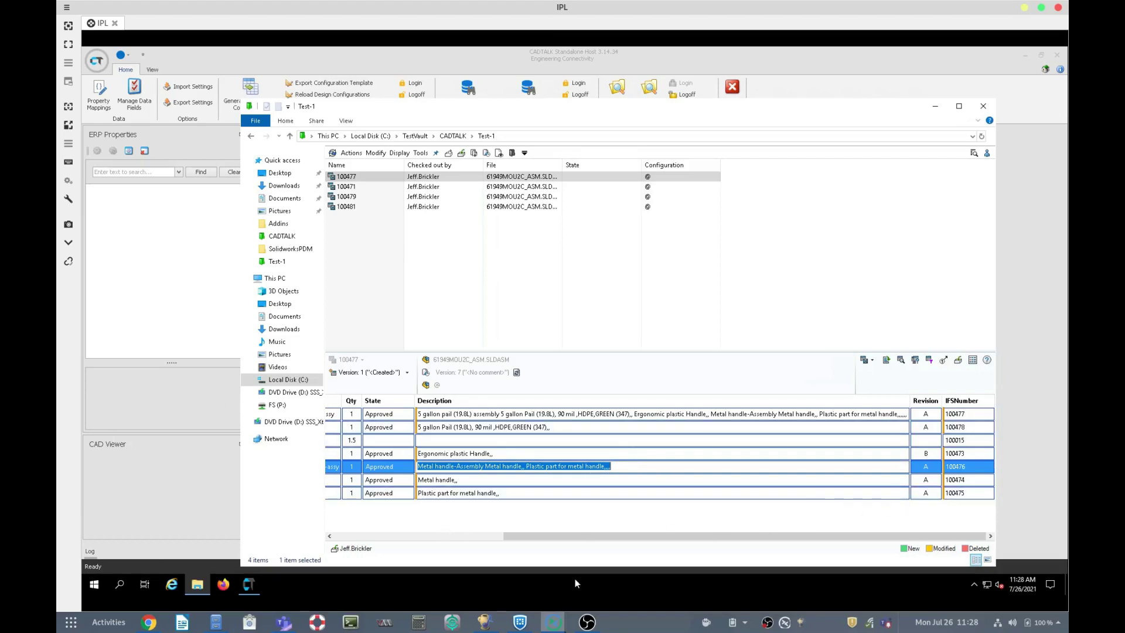
{"action": "left_click_drag", "start_coordinate": [583, 538], "coordinate": [395, 530]}
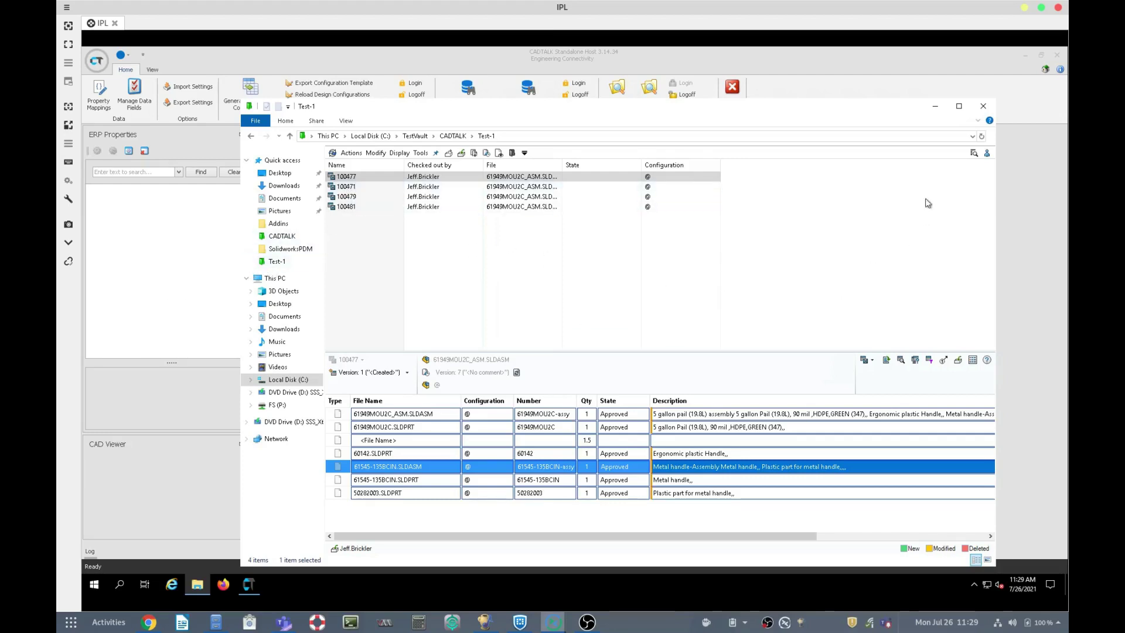
{"action": "left_click", "coordinate": [935, 109]}
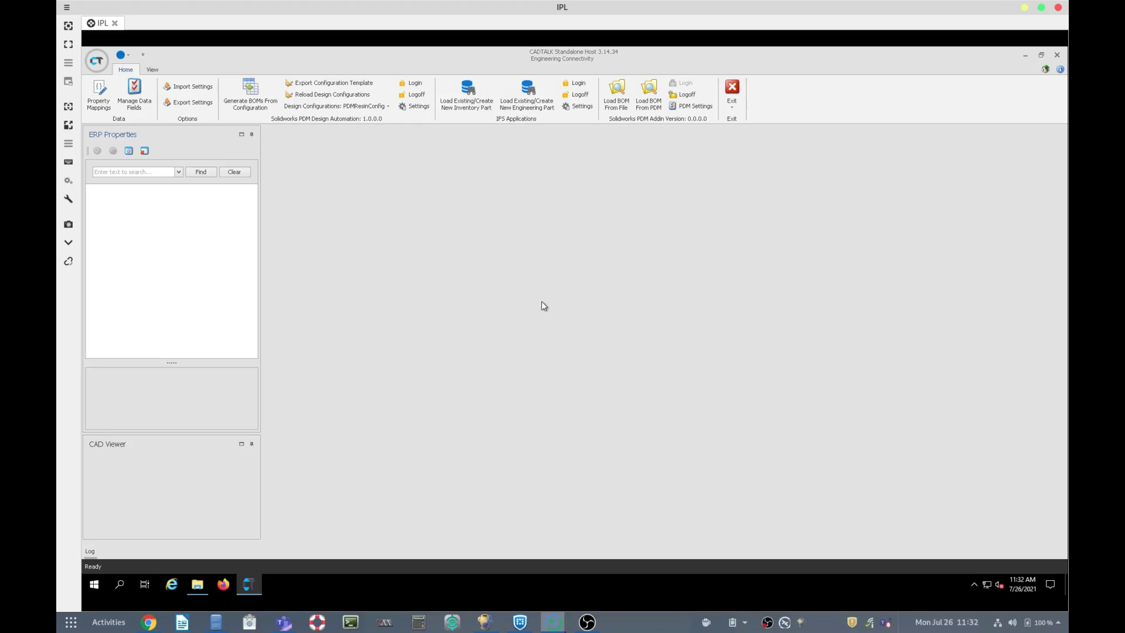
Load BOM 100471 of 61949MOU2C_ASM.SLDASM from PDM, using the CADTALK\Test-1 folder.
{"action": "left_click", "coordinate": [650, 104]}
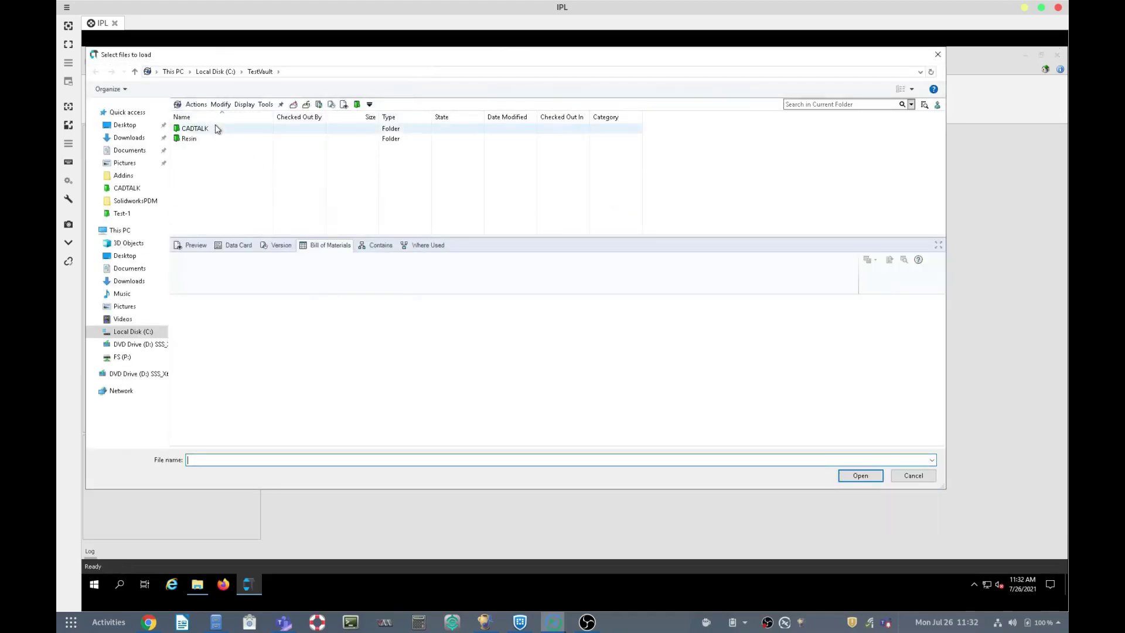
{"action": "double_click", "coordinate": [216, 129]}
{"action": "double_click", "coordinate": [194, 129]}
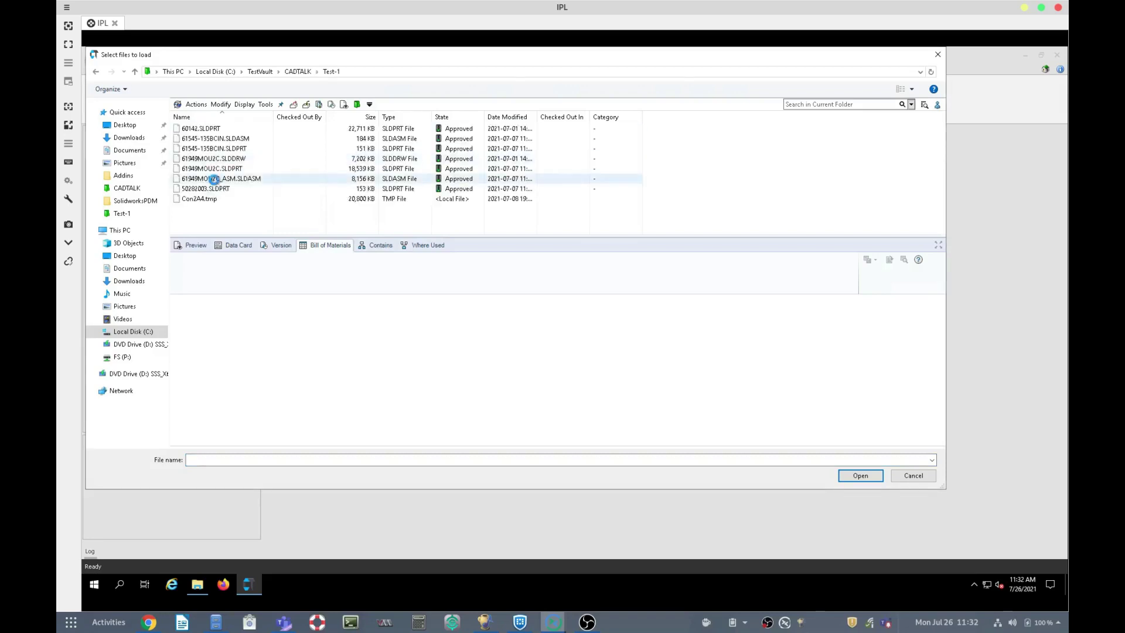
{"action": "left_click", "coordinate": [215, 179]}
{"action": "left_click", "coordinate": [853, 477]}
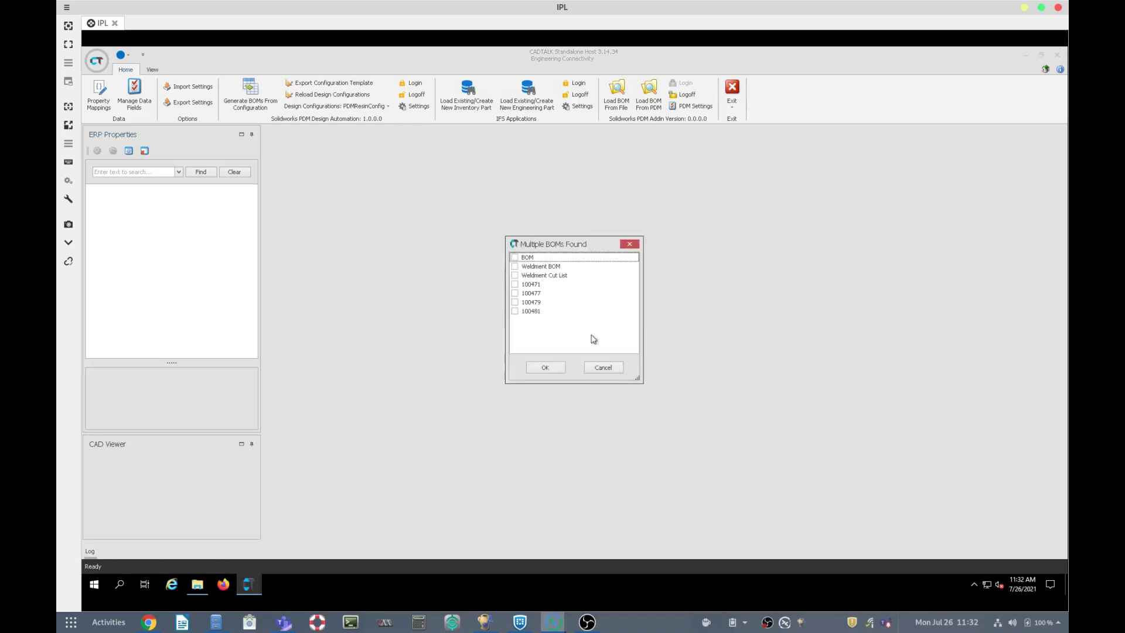
{"action": "left_click", "coordinate": [515, 285]}
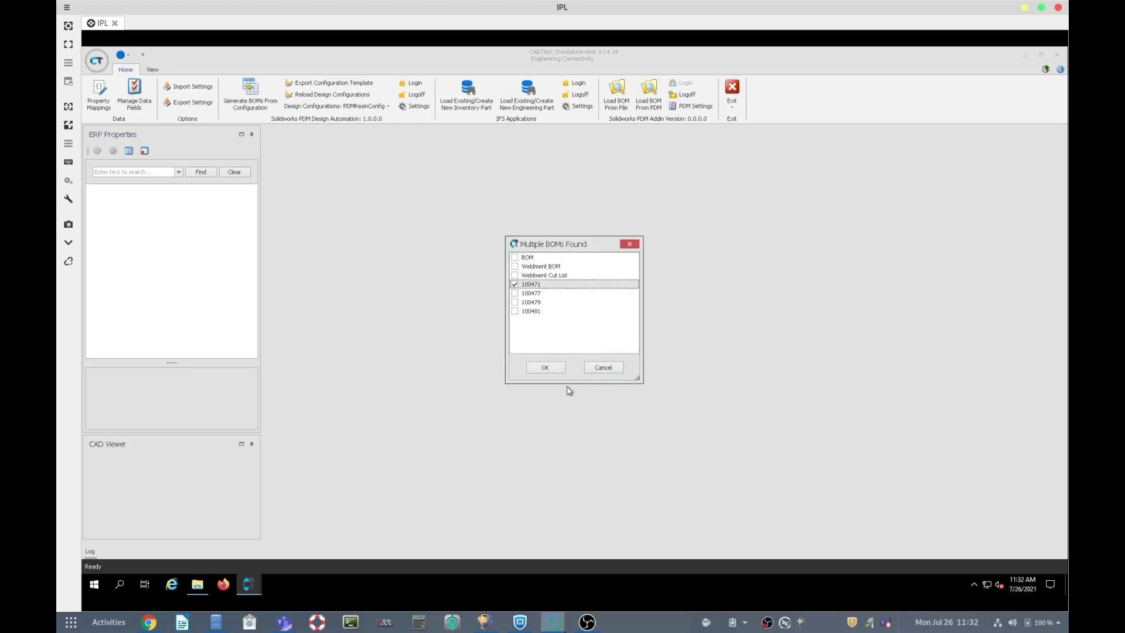
{"action": "left_click", "coordinate": [547, 368]}
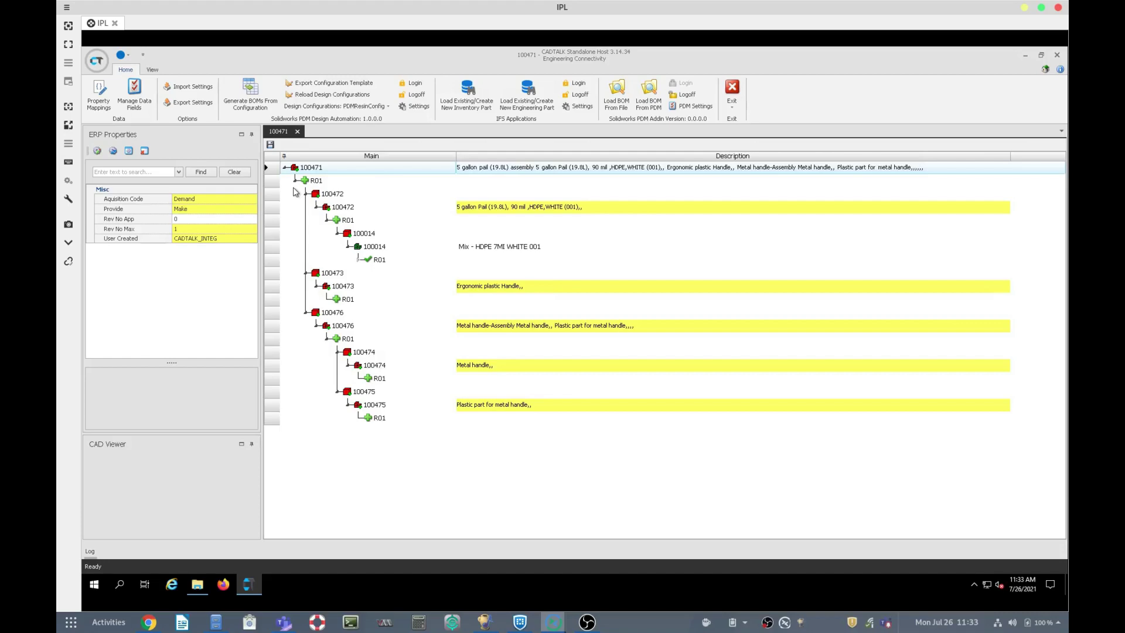
Examine the revision, quantity, description and ERP properties of pail part 100472 and its resin mix 100014, expanding the mix's R01 revision.
{"action": "left_click", "coordinate": [275, 181]}
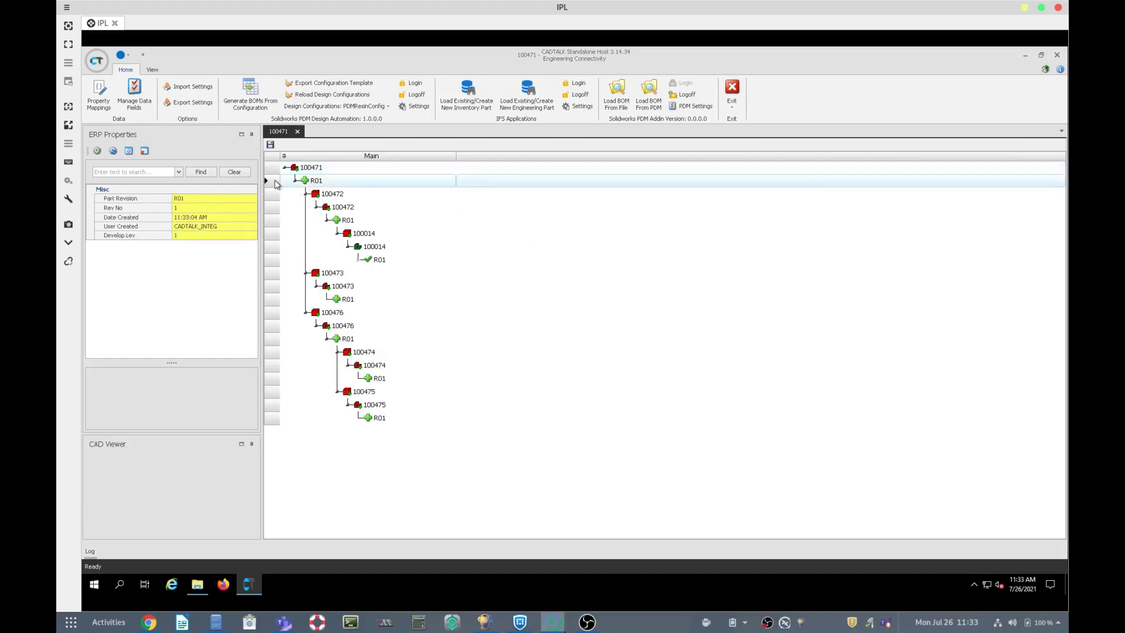
{"action": "left_click", "coordinate": [273, 194]}
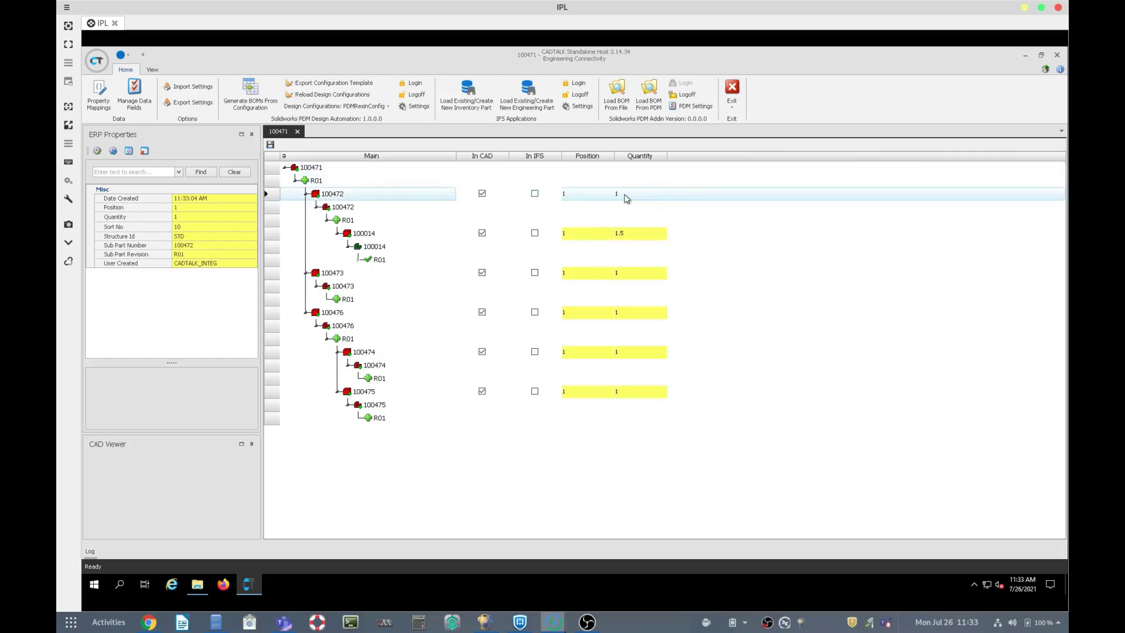
{"action": "left_click", "coordinate": [275, 207]}
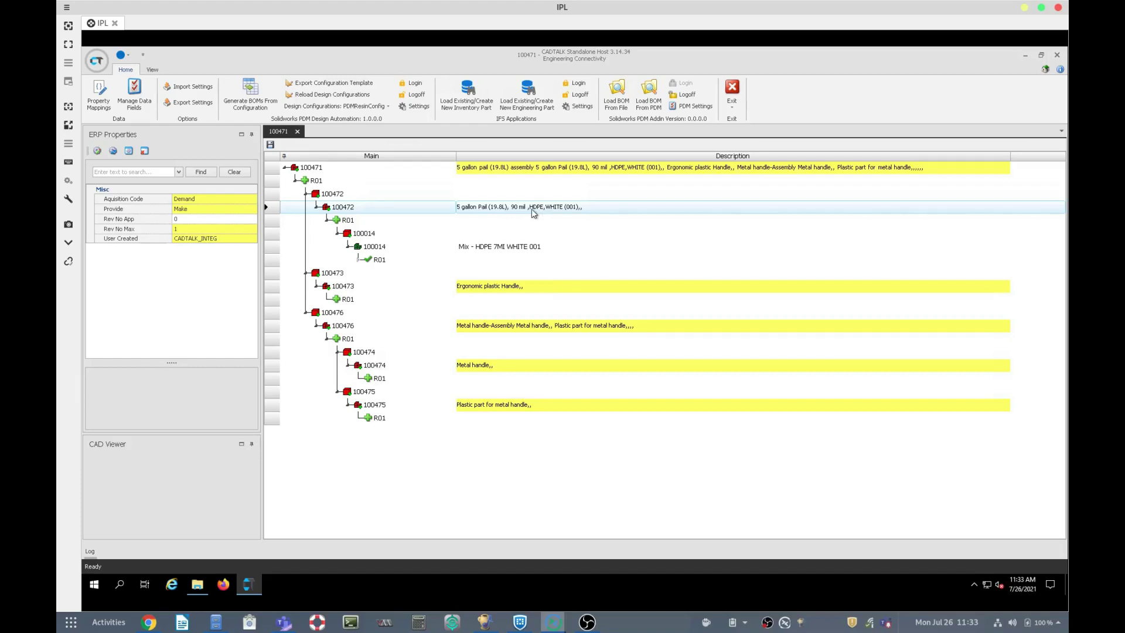
{"action": "left_click", "coordinate": [272, 234]}
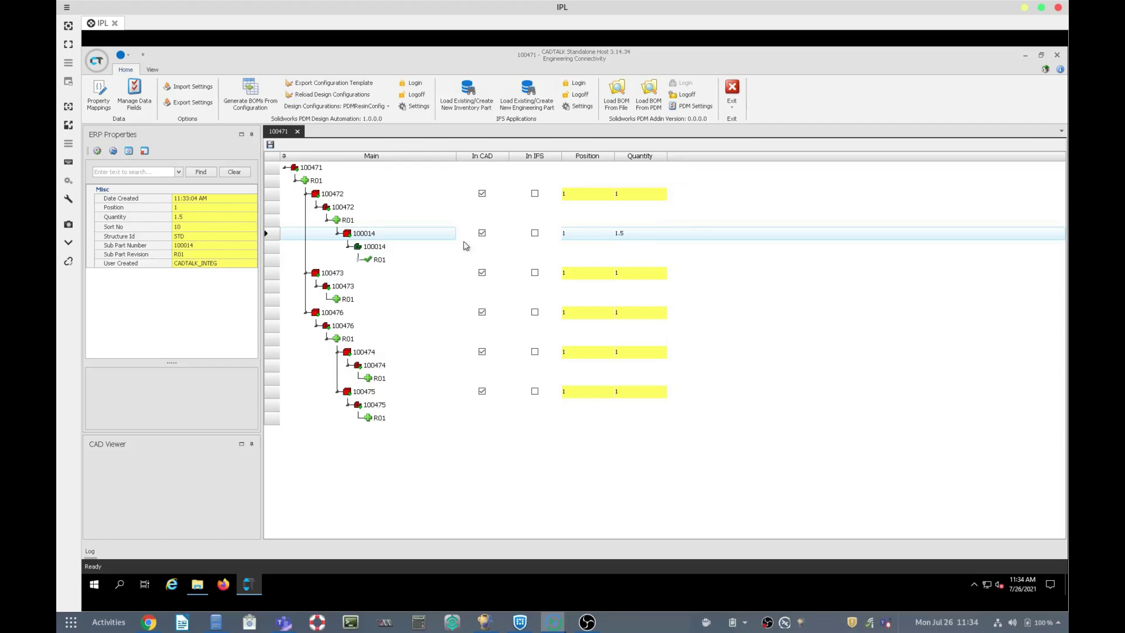
{"action": "left_click", "coordinate": [273, 248]}
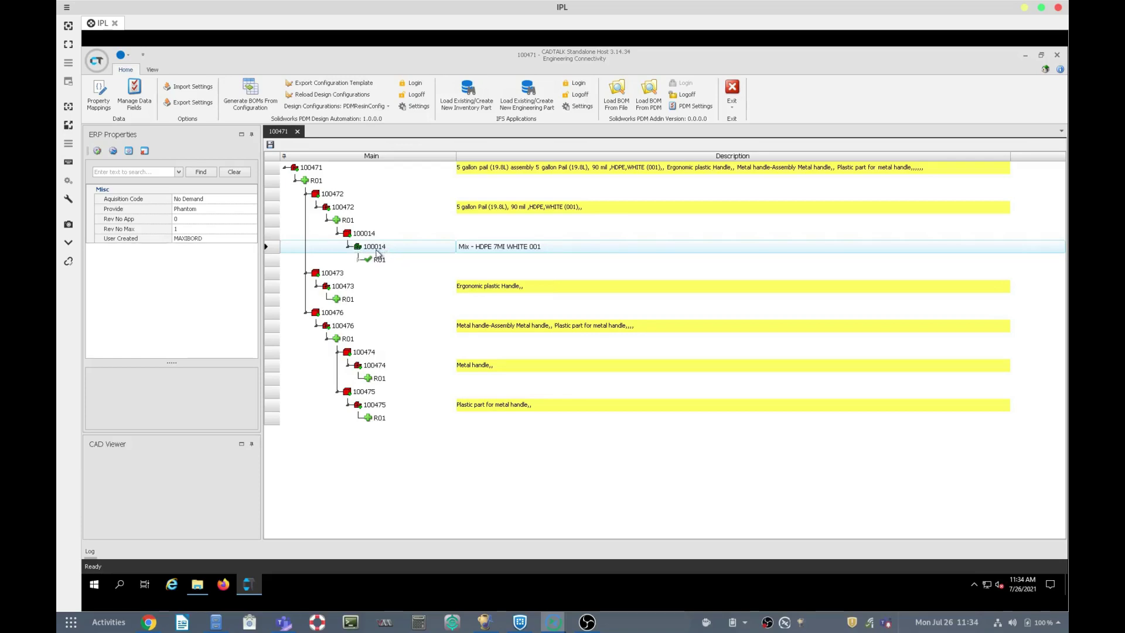
{"action": "double_click", "coordinate": [359, 259]}
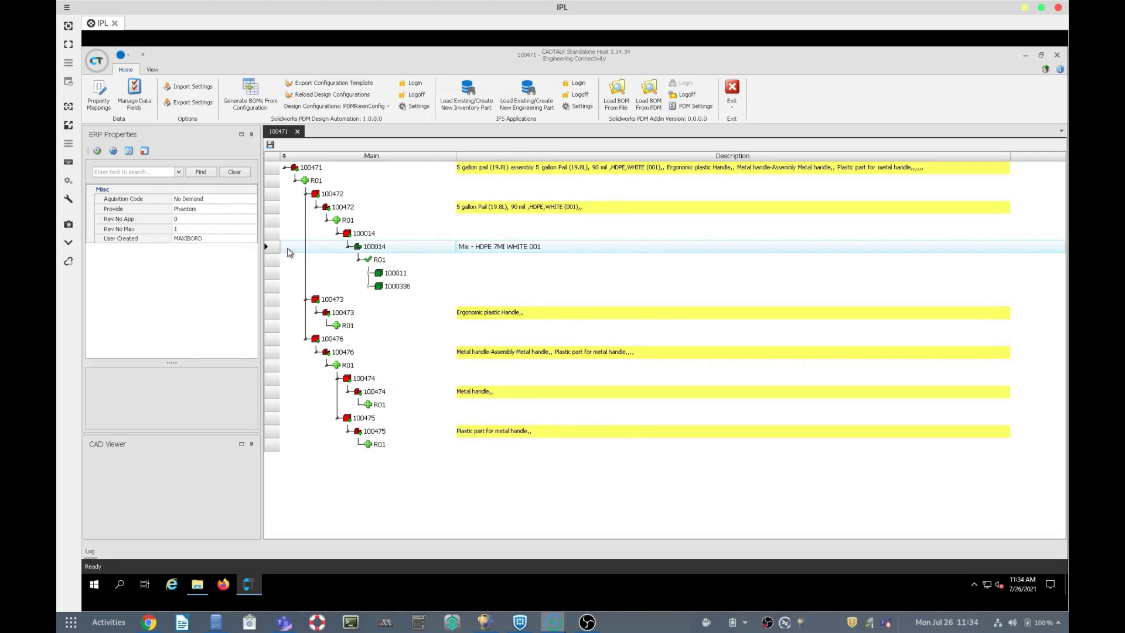
Examine the descriptions and ERP properties of plastic handle 100473, metal handle assembly 100476 and its component 100474.
{"action": "left_click", "coordinate": [273, 314]}
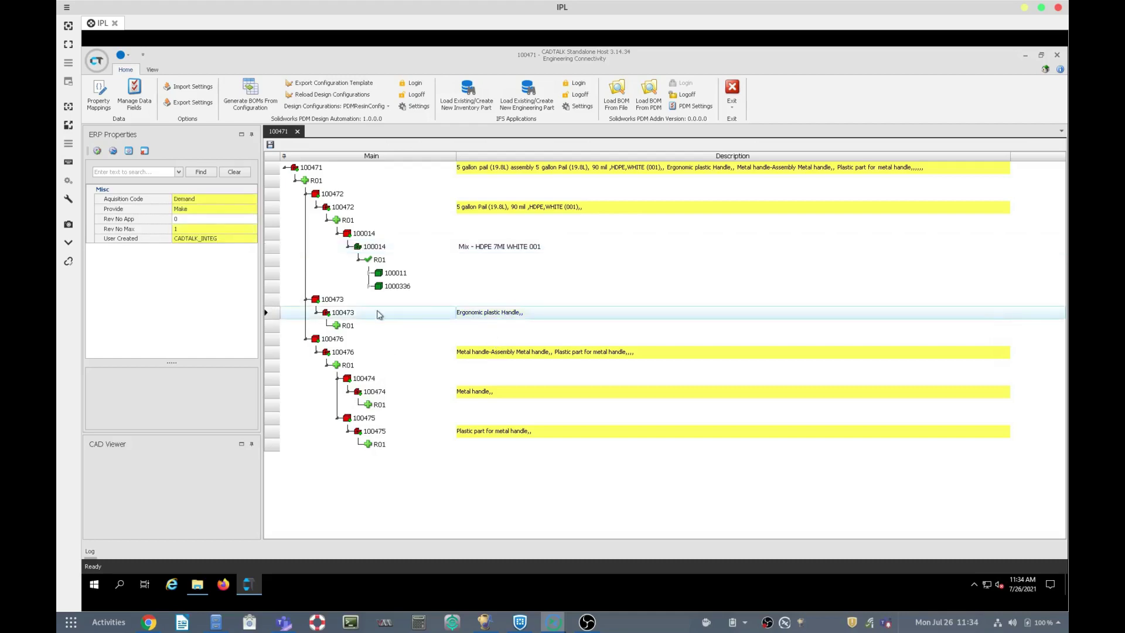
{"action": "left_click", "coordinate": [269, 354]}
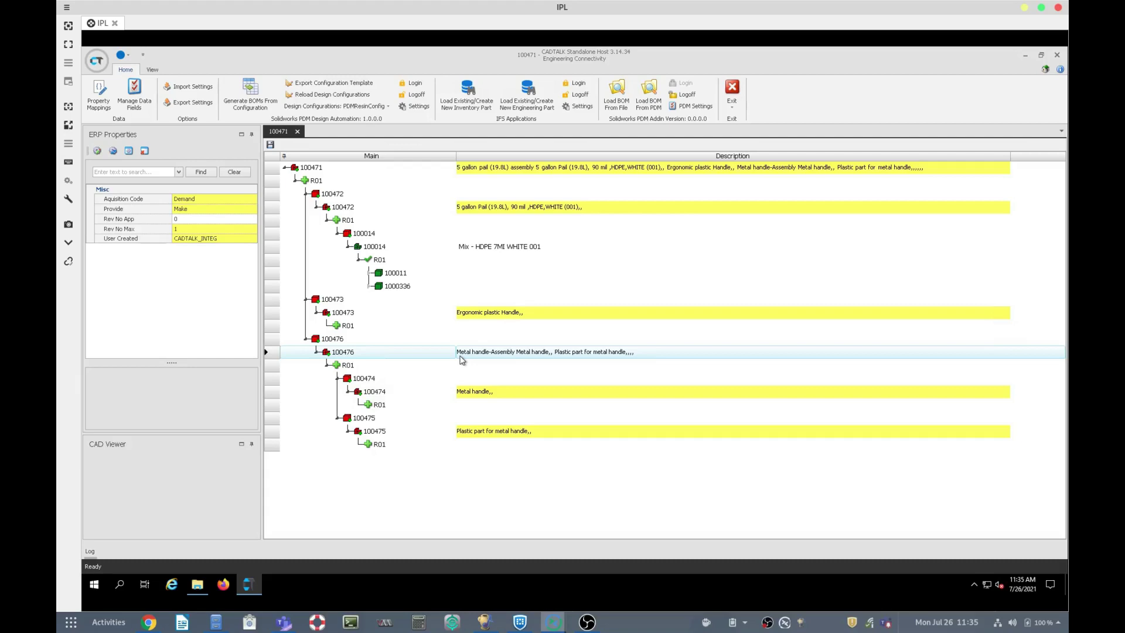
{"action": "left_click", "coordinate": [277, 381]}
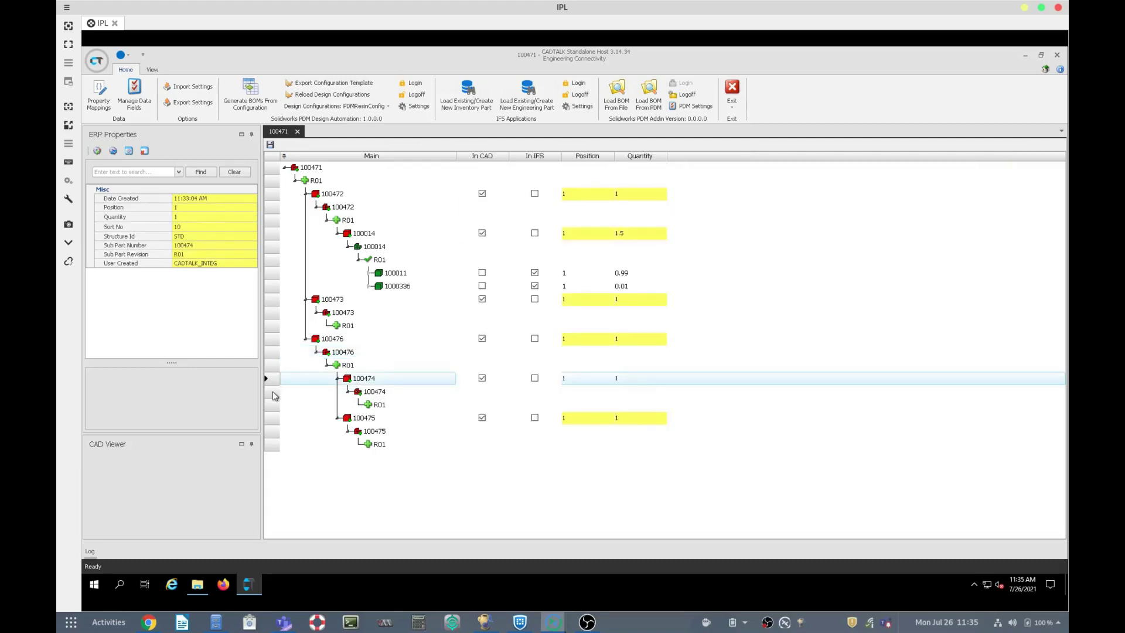
{"action": "left_click", "coordinate": [273, 394]}
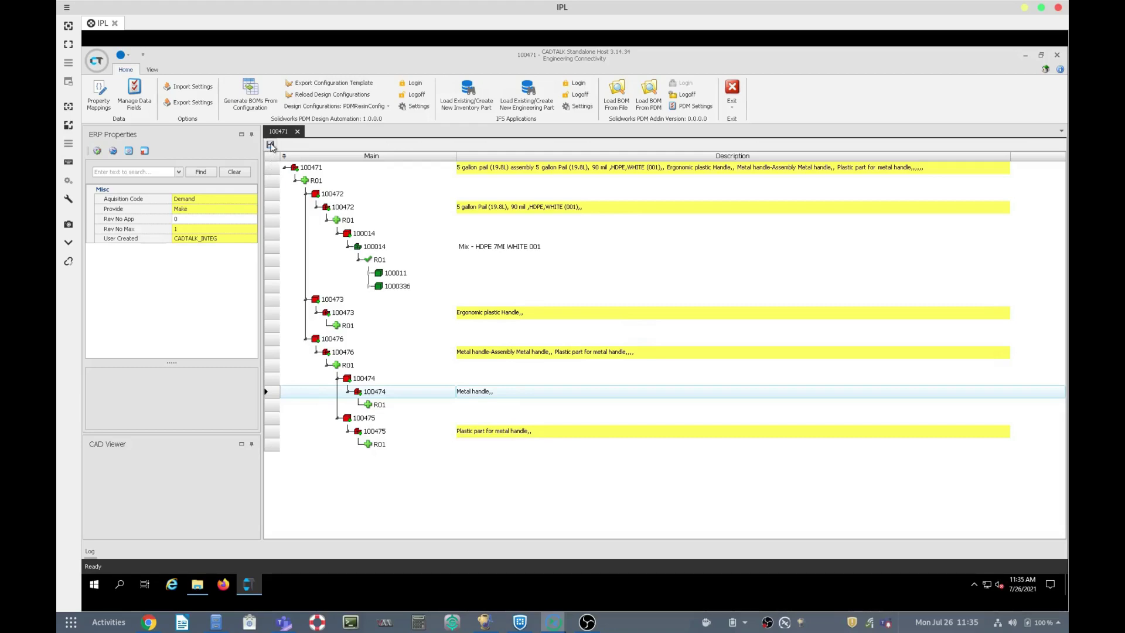
Select top-level assembly 100471 and save its bill of materials to IFS.
{"action": "left_click", "coordinate": [275, 169]}
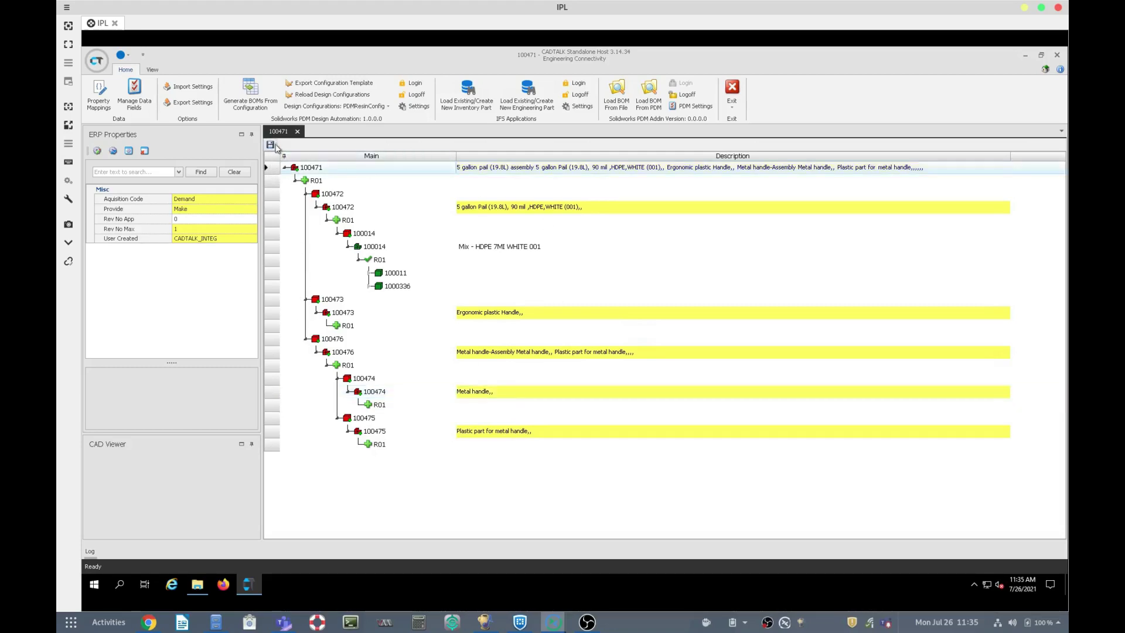
{"action": "left_click", "coordinate": [270, 144]}
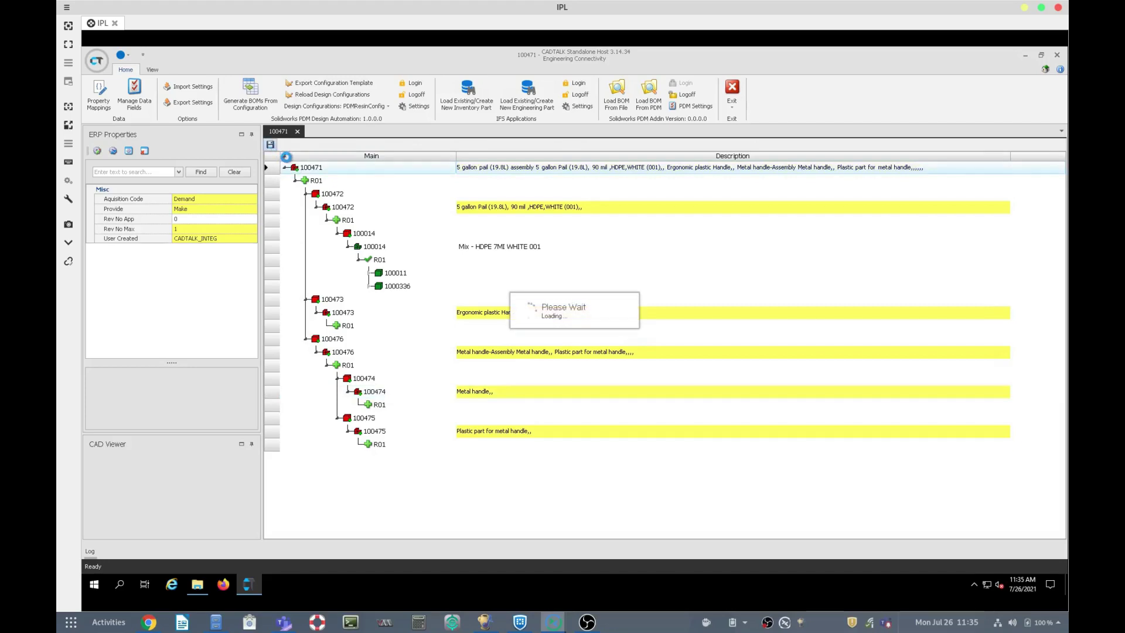